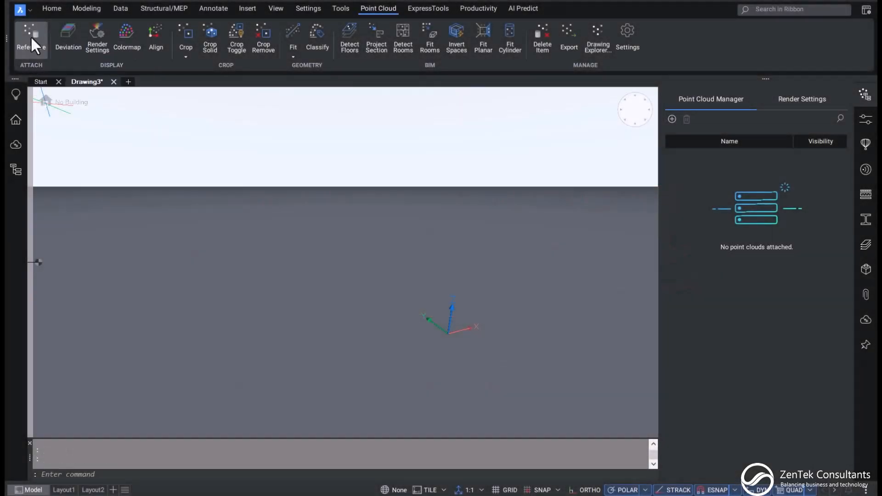
# - Preprocess the scan file ArkProject02.lgsx and attach it at 0,0,0 with scale 1 and rotation 0
pyautogui.click(31, 39)
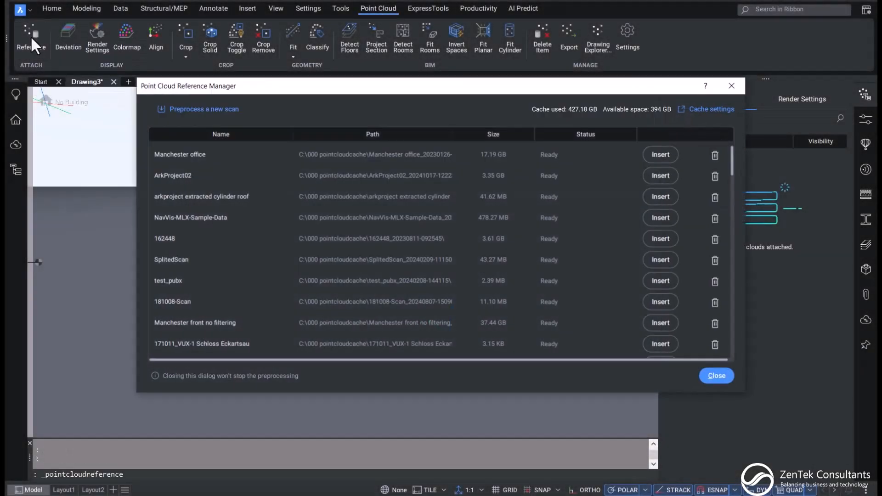
pyautogui.click(183, 110)
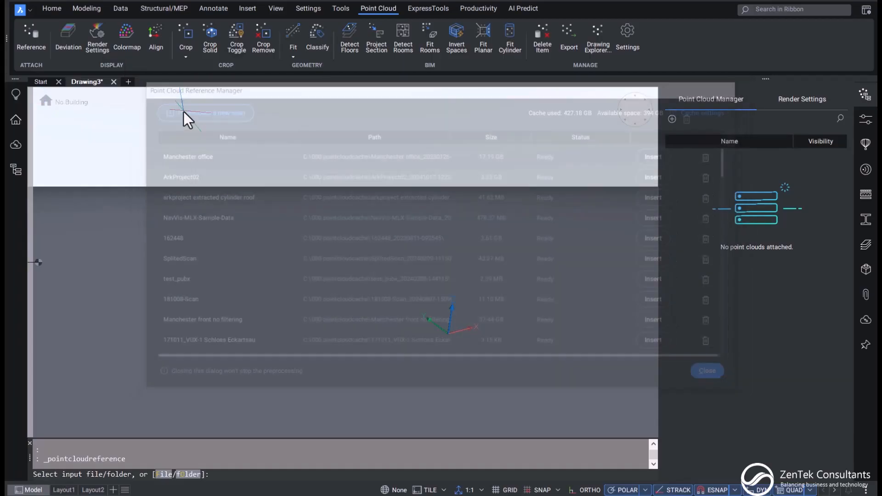
pyautogui.click(164, 474)
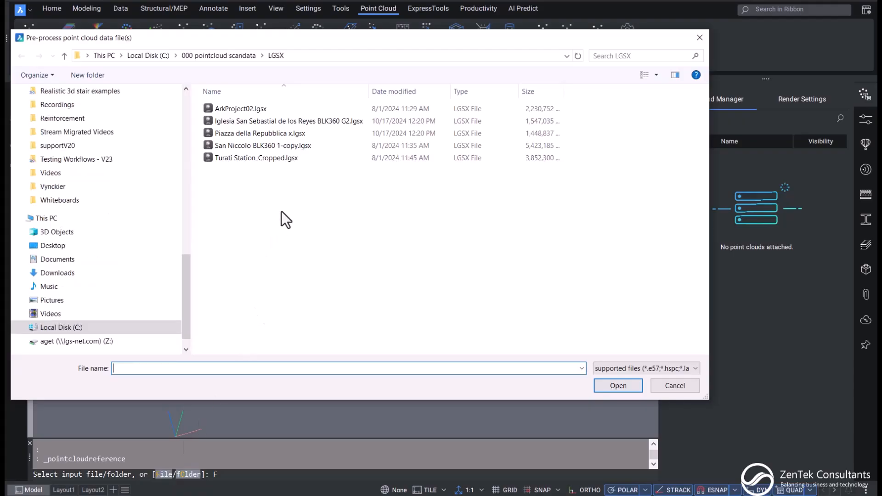
pyautogui.doubleClick(247, 108)
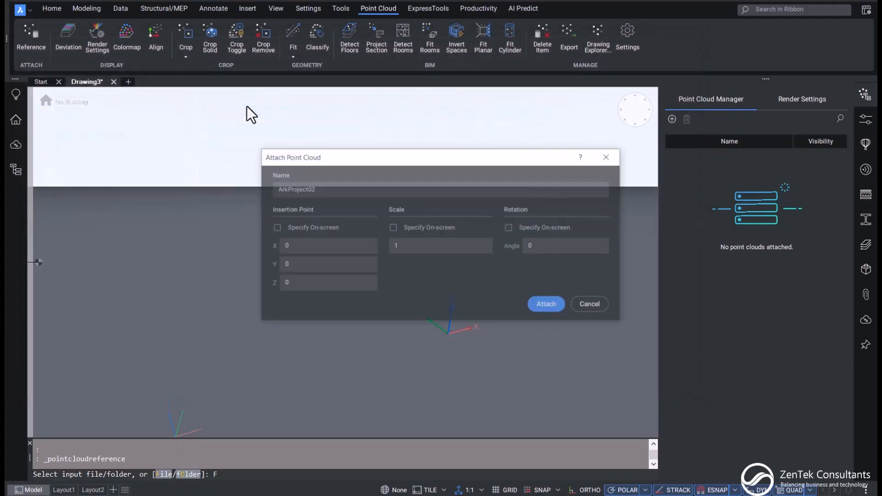
pyautogui.click(548, 305)
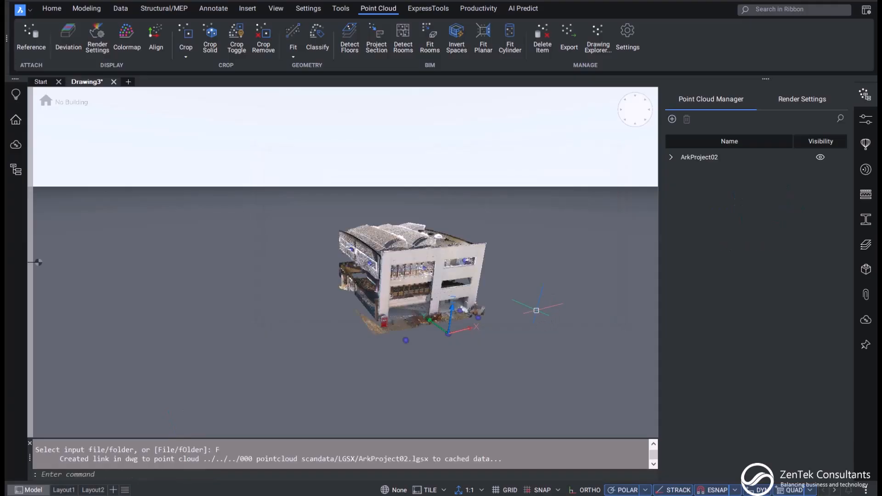
# - Expand the attached point cloud's Waypoints and preview the panorama of ArkProject02-0000_image-0065
pyautogui.scroll(5, 435, 282)
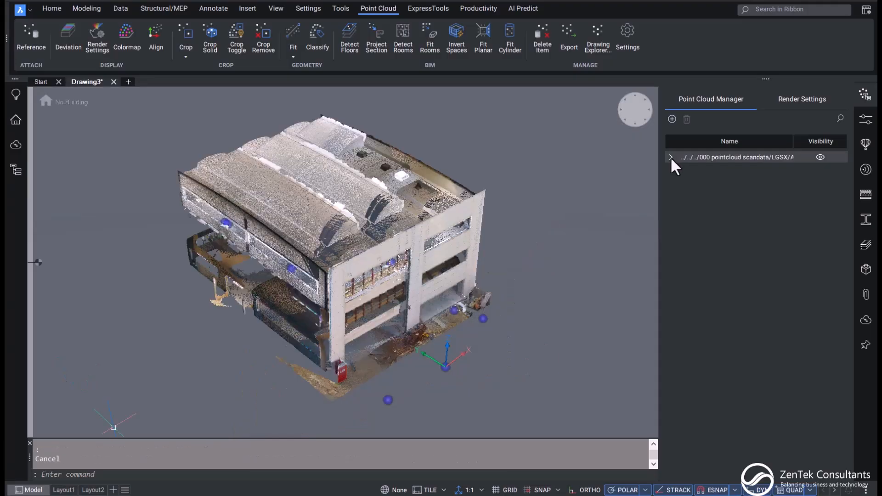
pyautogui.click(671, 157)
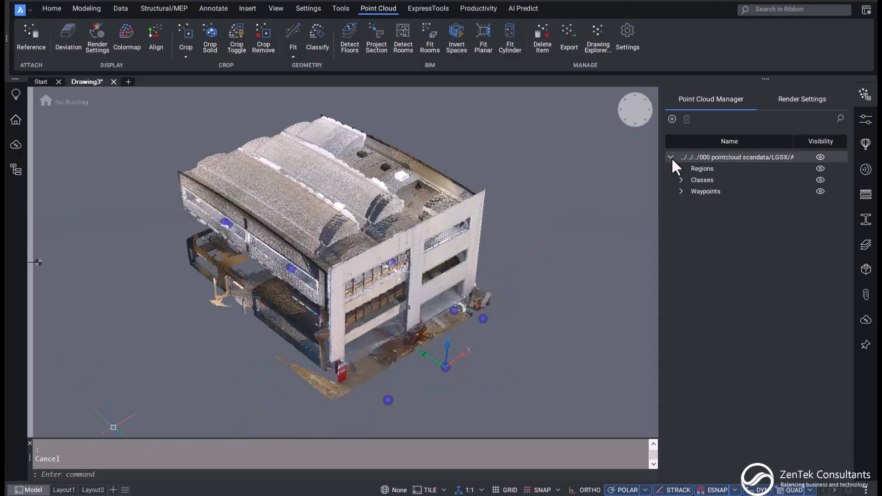
pyautogui.click(680, 191)
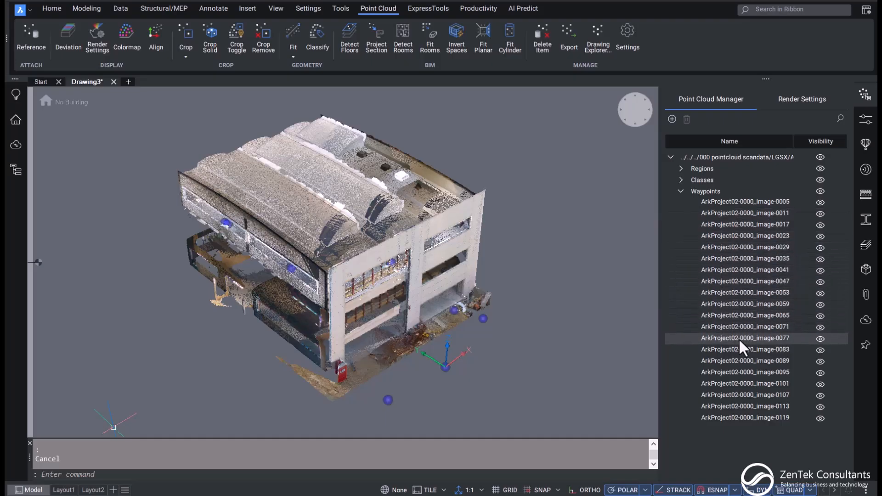
pyautogui.moveTo(740, 320)
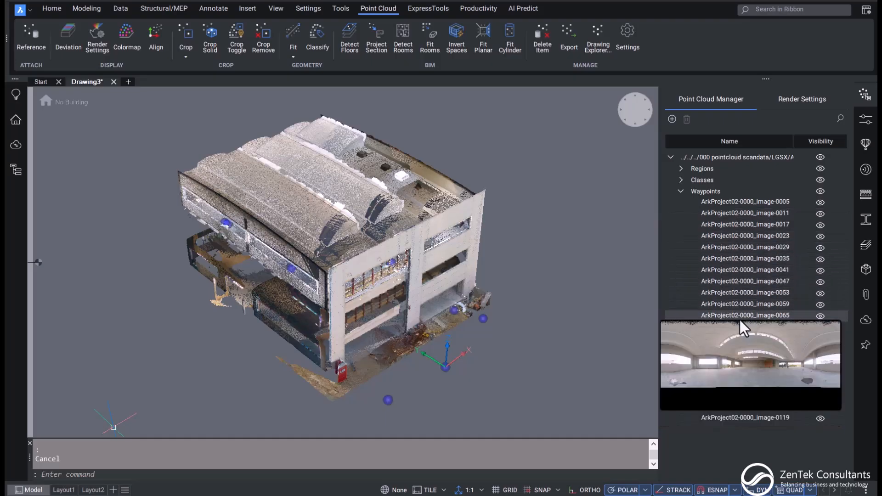
# - Open the panorama of the scan bubble near the building's ground-floor opening and look around with camera auto-synchronization enabled
pyautogui.scroll(5, 447, 308)
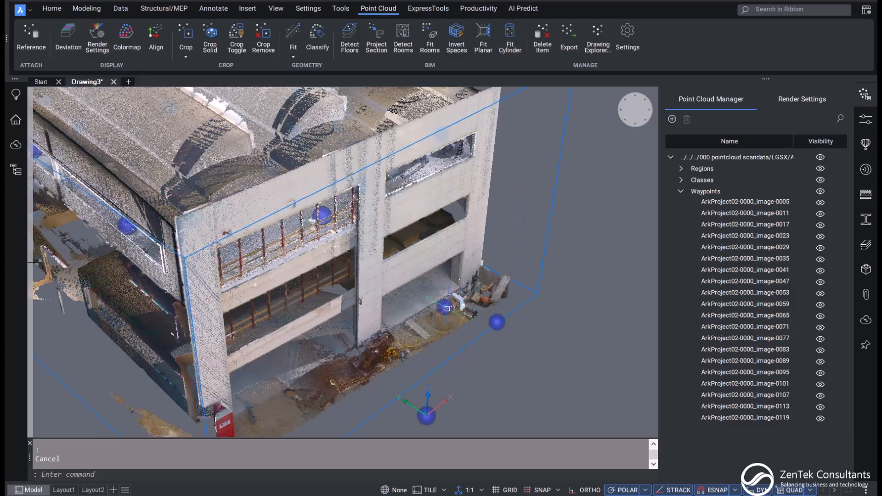
pyautogui.click(447, 309)
pyautogui.moveTo(359, 232); pyautogui.dragTo(473, 75)
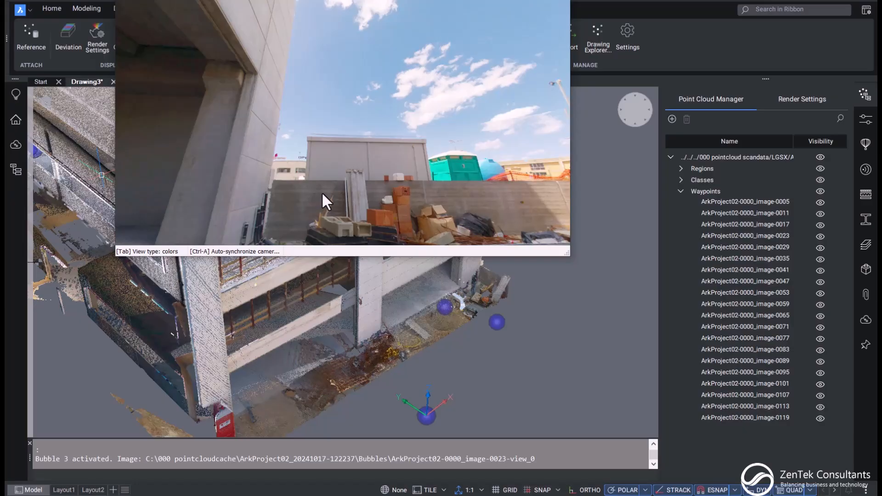
pyautogui.hotkey('ctrl', 'a')
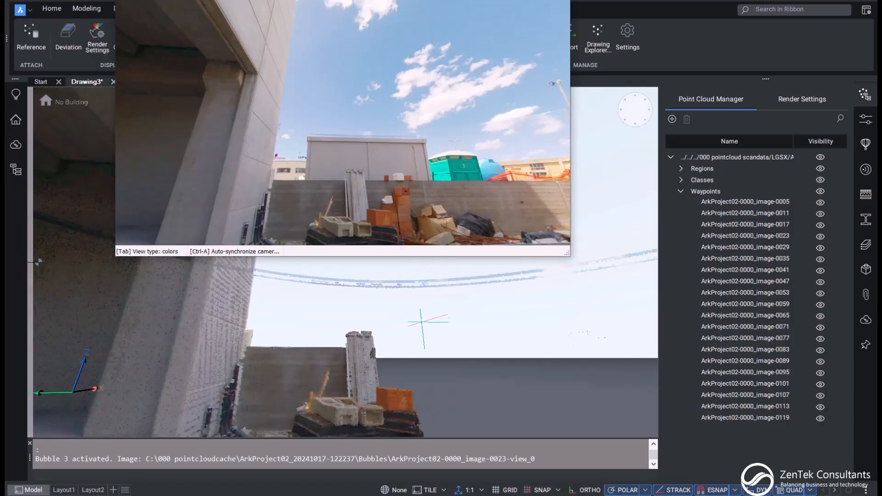
pyautogui.moveTo(291, 138); pyautogui.dragTo(546, 111)
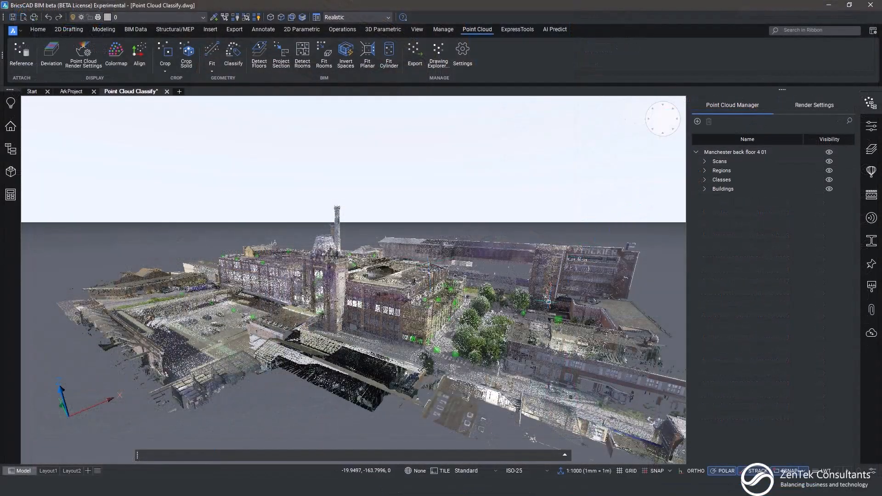
# - Turn the scan bubbles of the Manchester point cloud off and back on in its render settings
pyautogui.keyDown('shift'); pyautogui.moveTo(570, 354); pyautogui.dragTo(432, 257, button='middle'); pyautogui.keyUp('shift')
pyautogui.scroll(3, 419, 295)
pyautogui.scroll(3, 419, 296)
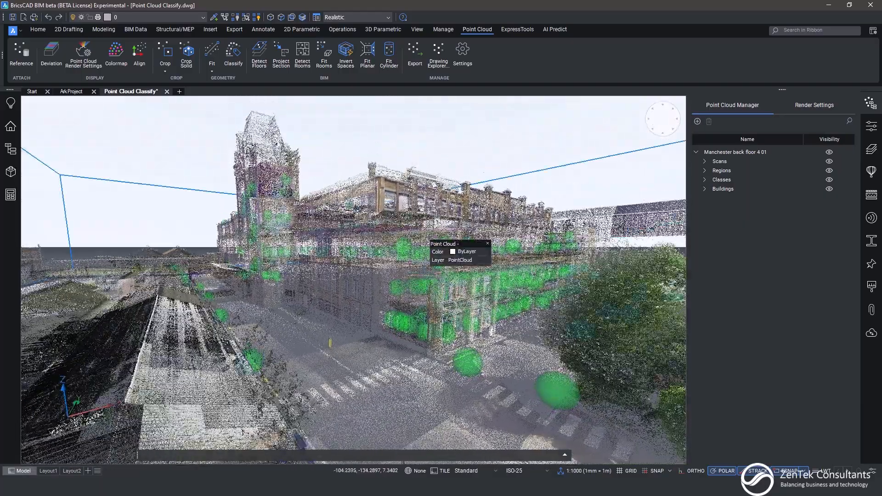
pyautogui.click(800, 107)
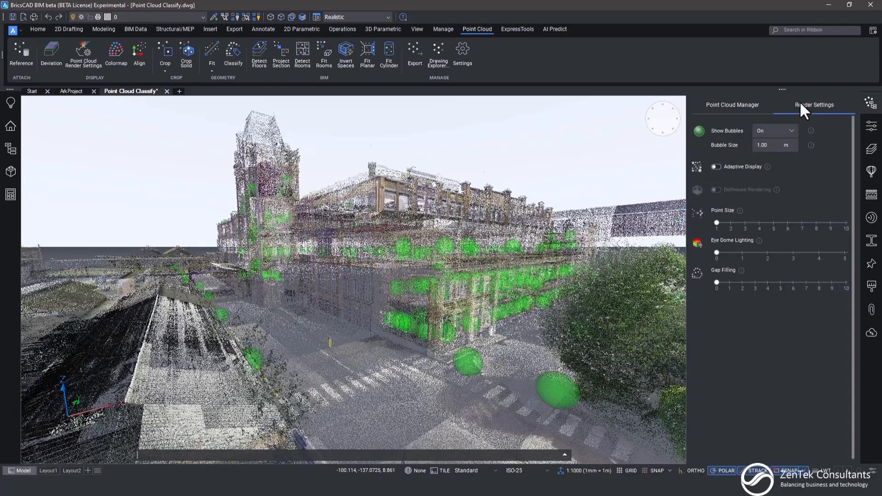
pyautogui.click(792, 130)
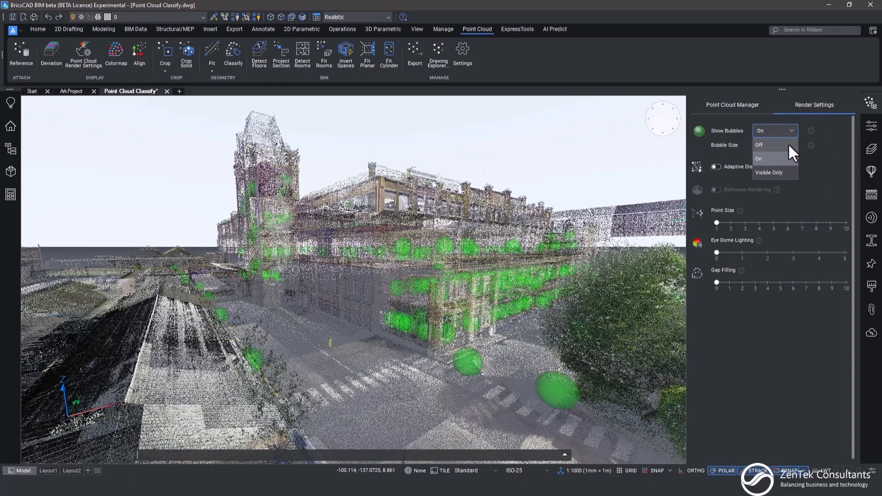
pyautogui.click(789, 145)
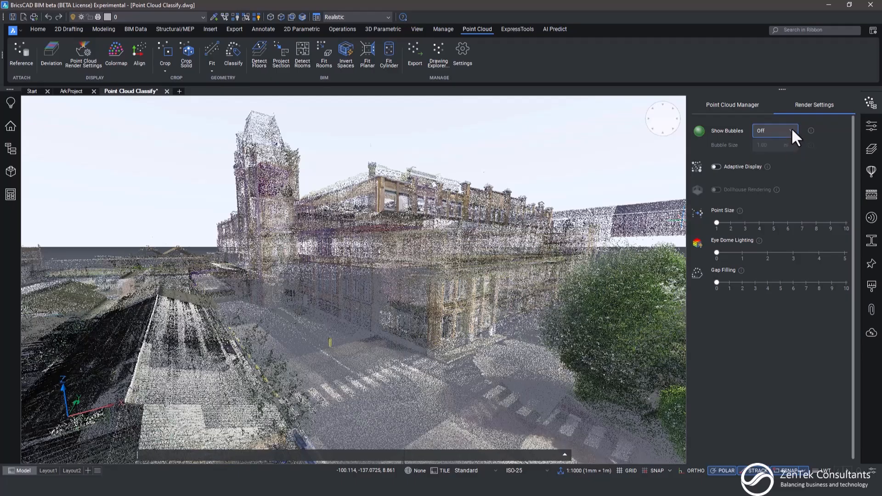
pyautogui.click(791, 128)
pyautogui.click(782, 158)
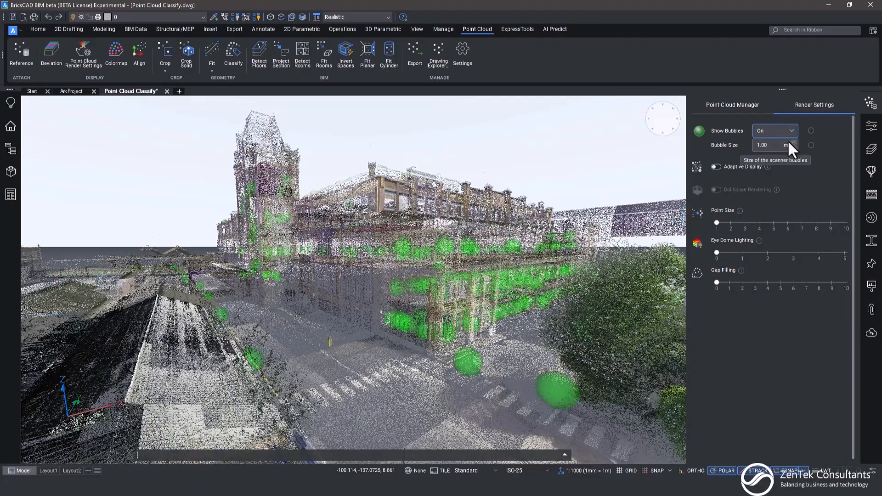
# - Try a bubble size of 5 m and restore it to 1 m
pyautogui.doubleClick(784, 143)
pyautogui.write('5')
pyautogui.press('Return')
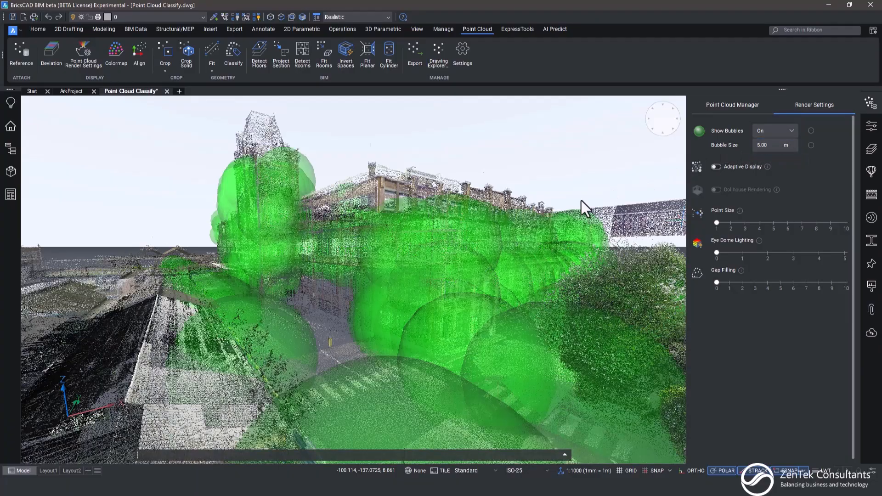
pyautogui.keyDown('shift'); pyautogui.moveTo(487, 225); pyautogui.dragTo(484, 292, button='middle'); pyautogui.keyUp('shift')
pyautogui.scroll(-6, 486, 292)
pyautogui.scroll(-4, 778, 147)
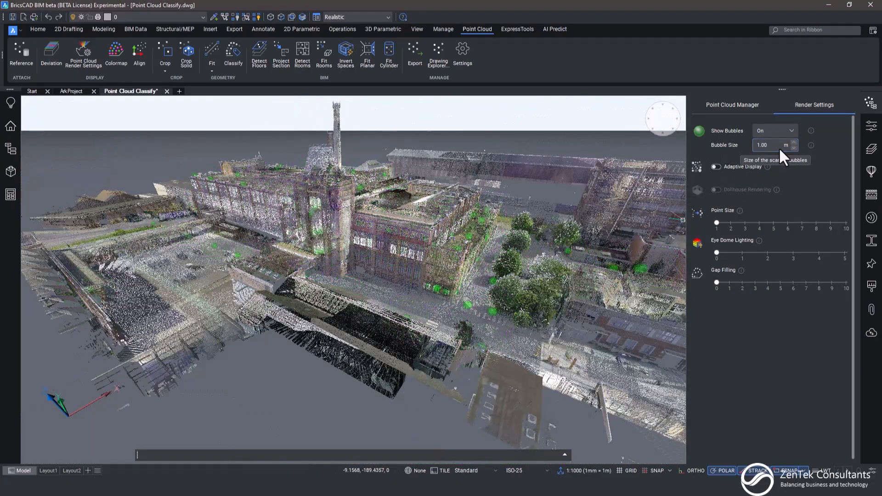
pyautogui.rightClick(782, 136)
pyautogui.click(781, 136)
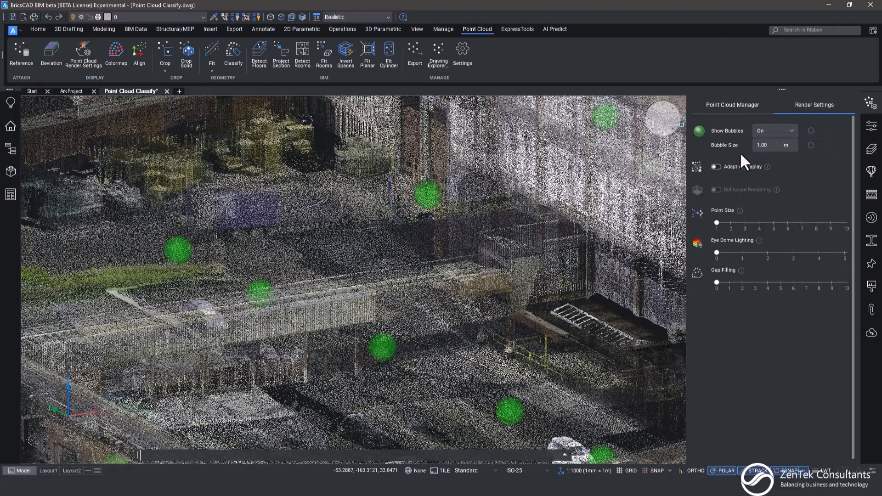
# - Toggle Adaptive Display on and off, and set the point size to 2
pyautogui.click(716, 167)
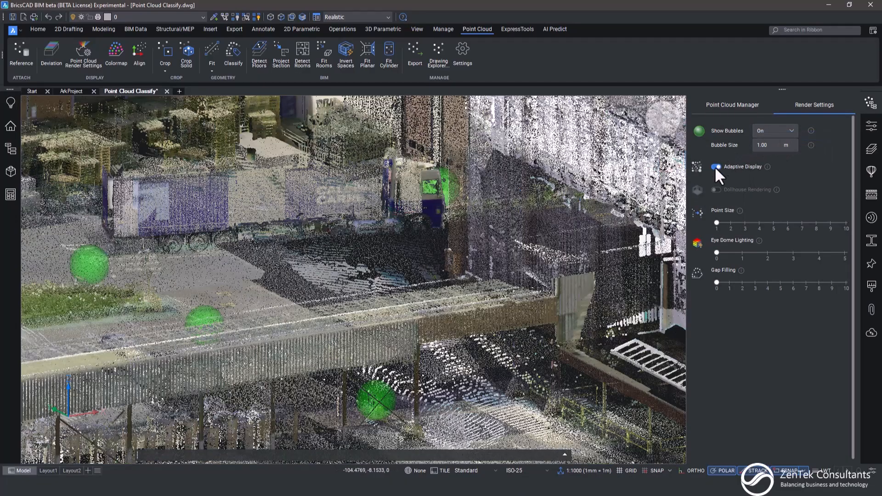
pyautogui.click(715, 167)
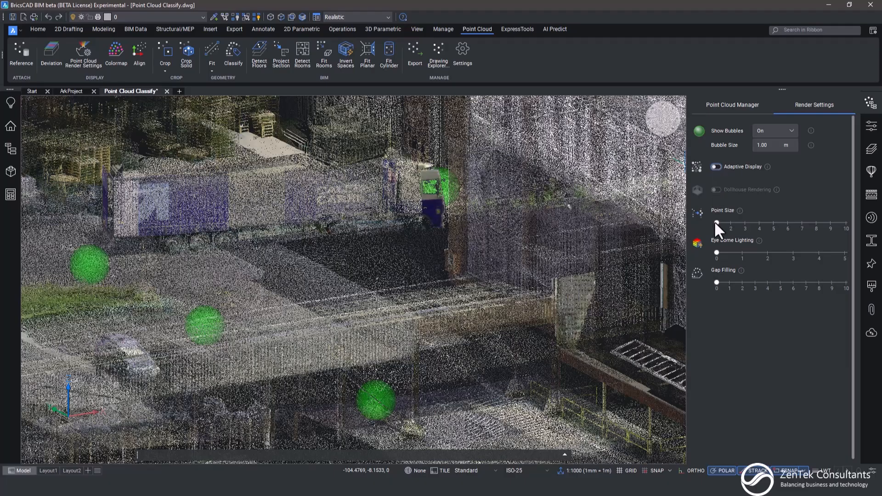
pyautogui.moveTo(715, 222)
pyautogui.mouseDown()
pyautogui.moveTo(742, 223)
pyautogui.moveTo(730, 223)
pyautogui.mouseUp()
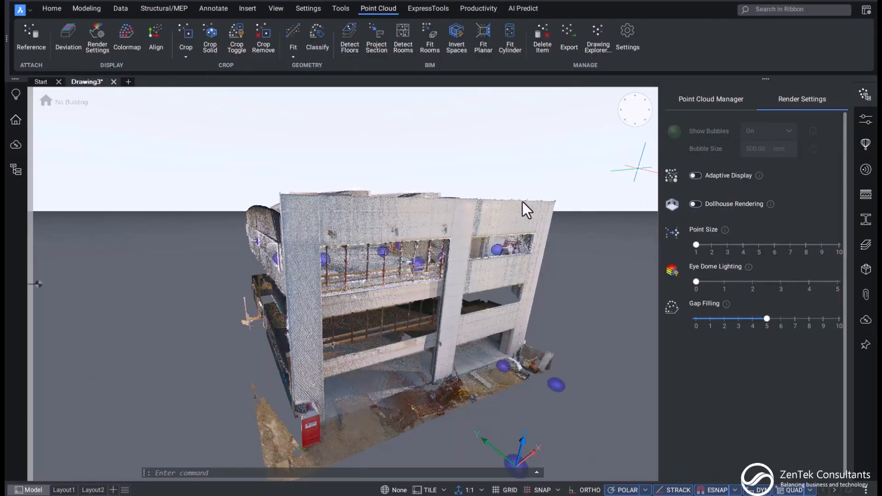
# - View the ArkProject02 building from above and enable Dollhouse Rendering, toggling it off and on to compare
pyautogui.click(523, 202)
pyautogui.keyDown('shift'); pyautogui.moveTo(413, 244); pyautogui.dragTo(418, 270, button='middle'); pyautogui.keyUp('shift')
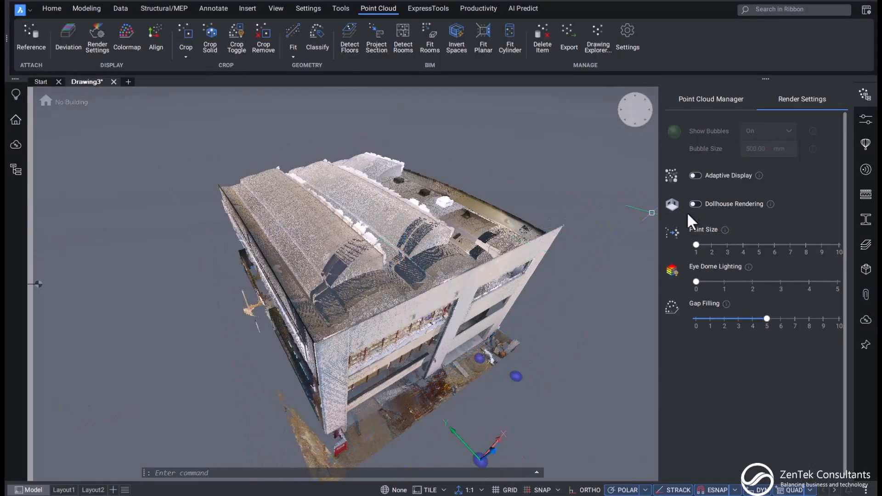
pyautogui.click(696, 204)
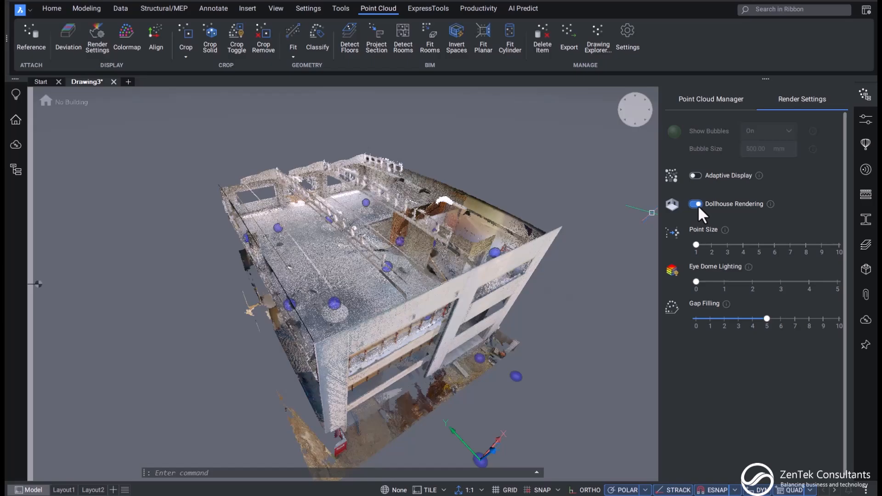
pyautogui.click(696, 204)
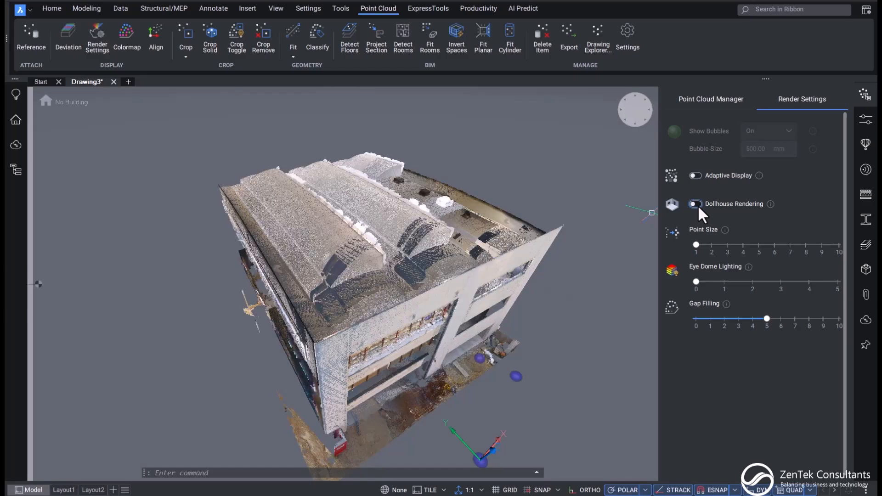
pyautogui.click(696, 204)
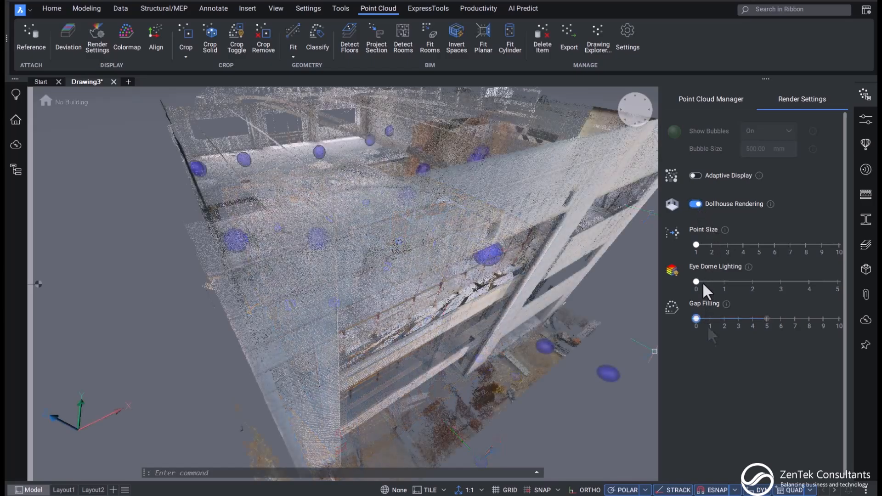
# - Color the point cloud with the Object stylization and increase its Eye Dome Lighting to 1 and on to 3
pyautogui.moveTo(698, 281)
pyautogui.mouseDown()
pyautogui.moveTo(747, 283)
pyautogui.moveTo(732, 284)
pyautogui.mouseUp()
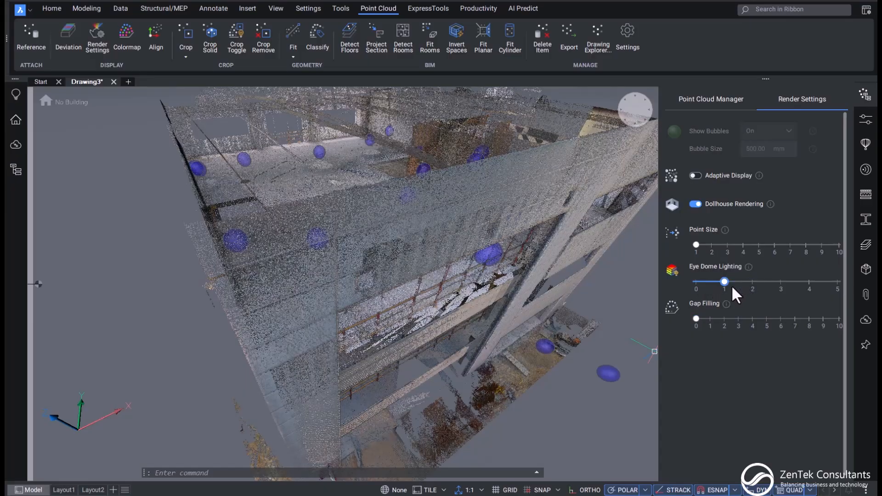
pyautogui.click(124, 44)
pyautogui.click(754, 156)
pyautogui.click(750, 195)
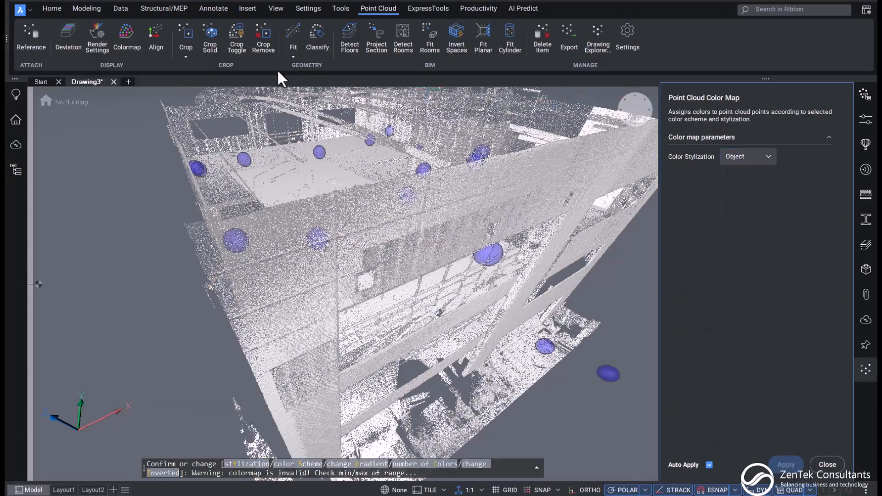
pyautogui.click(101, 39)
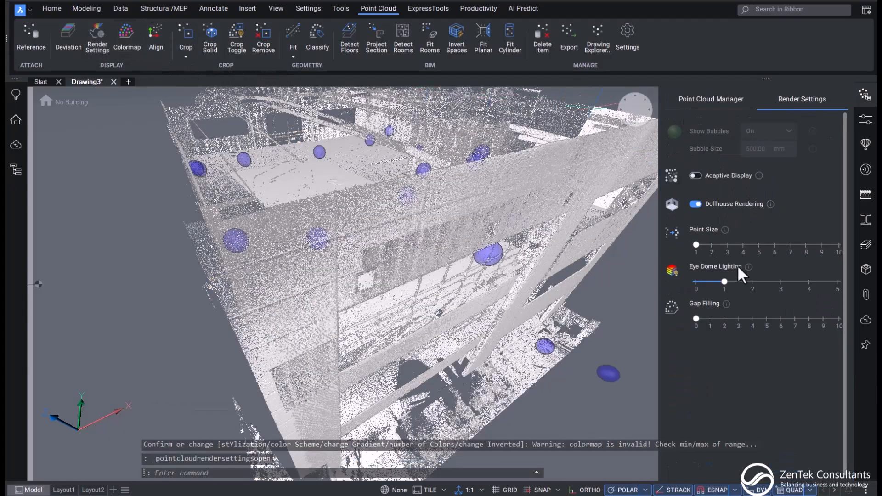
pyautogui.moveTo(724, 281); pyautogui.dragTo(773, 286)
# - Compare the building's facade with Gap Filling at 0, 5 and 6, and reset it to 0
pyautogui.click(768, 319)
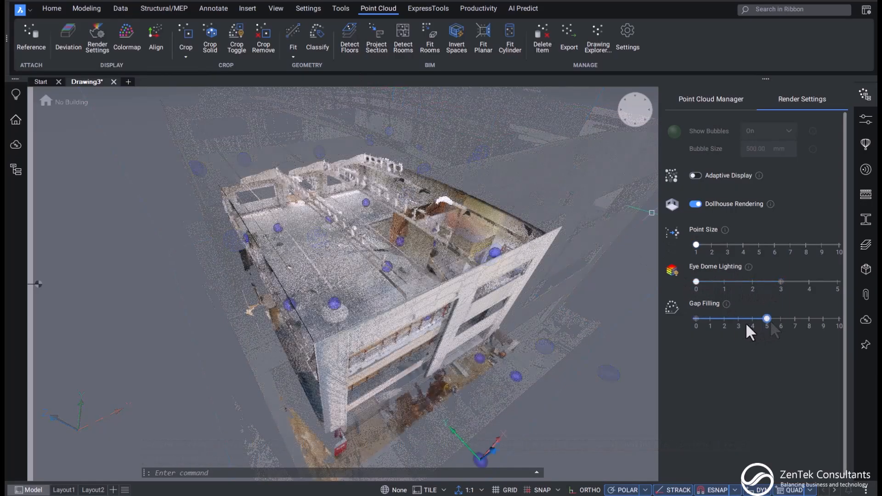
pyautogui.click(710, 319)
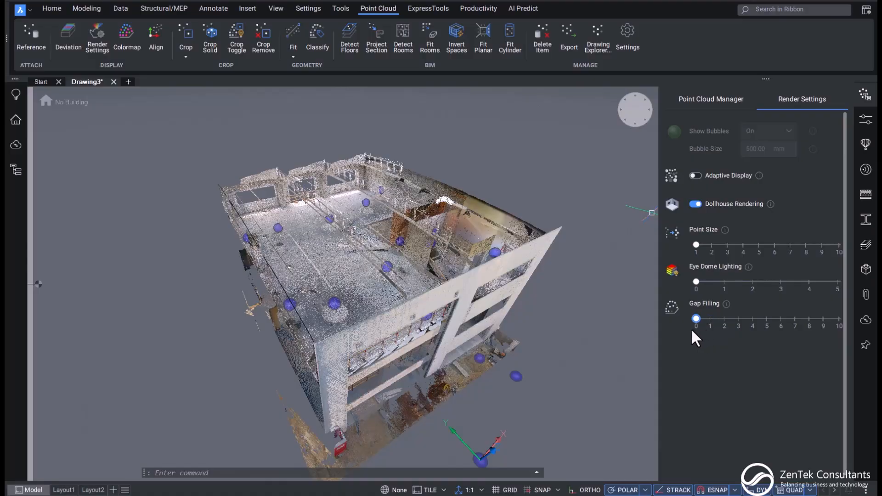
pyautogui.click(767, 320)
pyautogui.click(350, 382)
pyautogui.scroll(5, 343, 376)
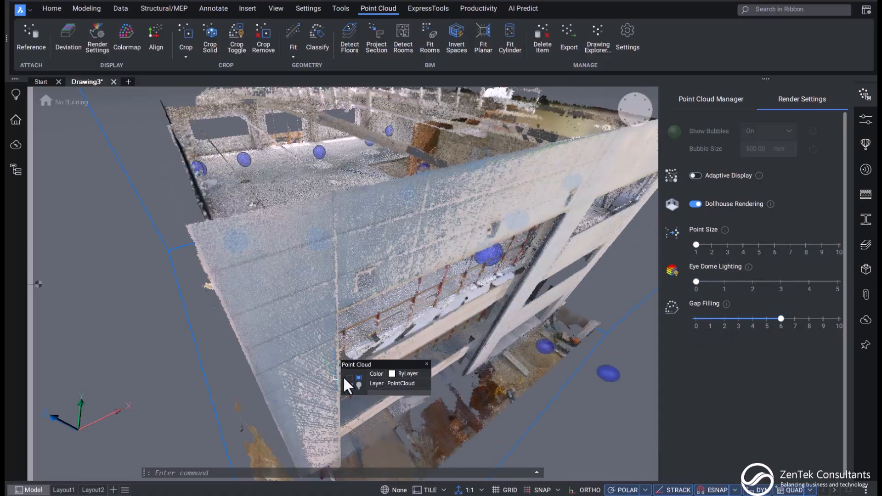
pyautogui.moveTo(781, 319); pyautogui.dragTo(688, 327)
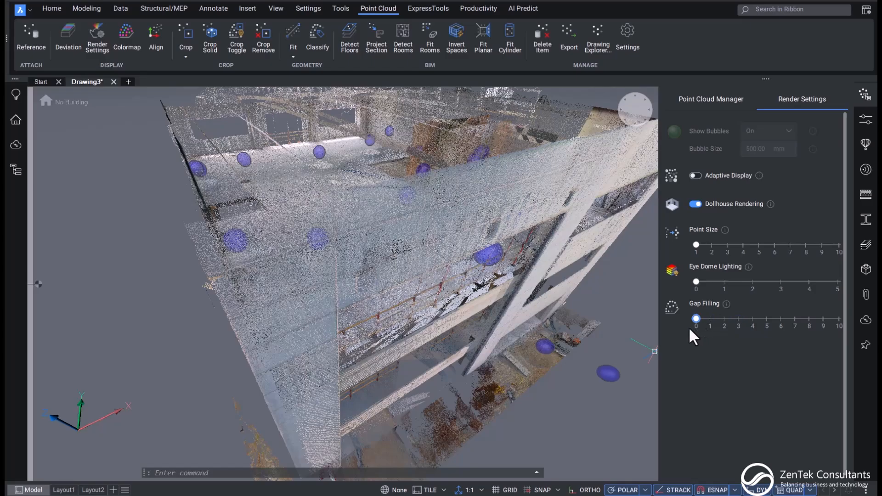
# - Set Eye Dome Lighting to 1 and classify the ArkProject02 point cloud with the indoorBasic model in Speed mode
pyautogui.moveTo(697, 281)
pyautogui.mouseDown()
pyautogui.moveTo(747, 283)
pyautogui.moveTo(732, 285)
pyautogui.mouseUp()
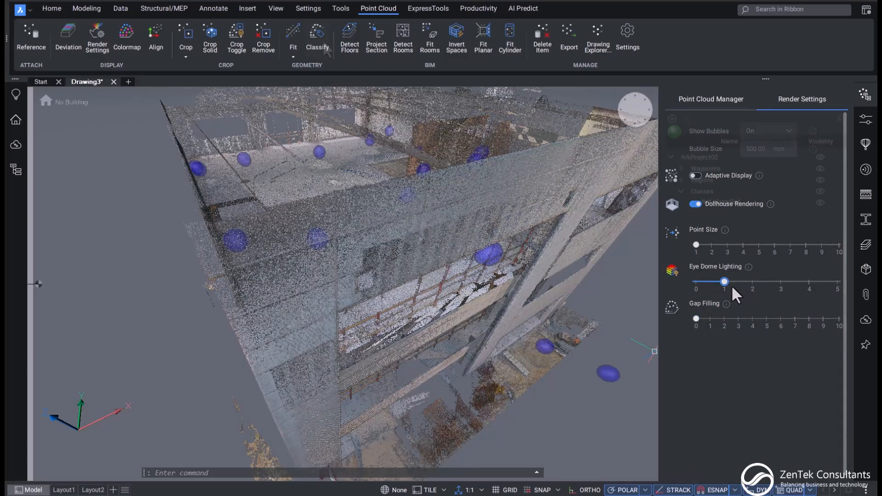
pyautogui.click(322, 40)
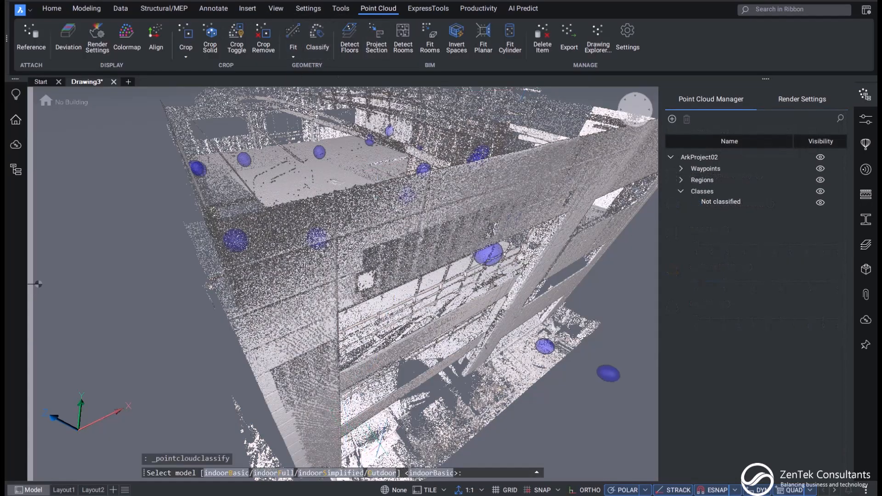
pyautogui.press('Return')
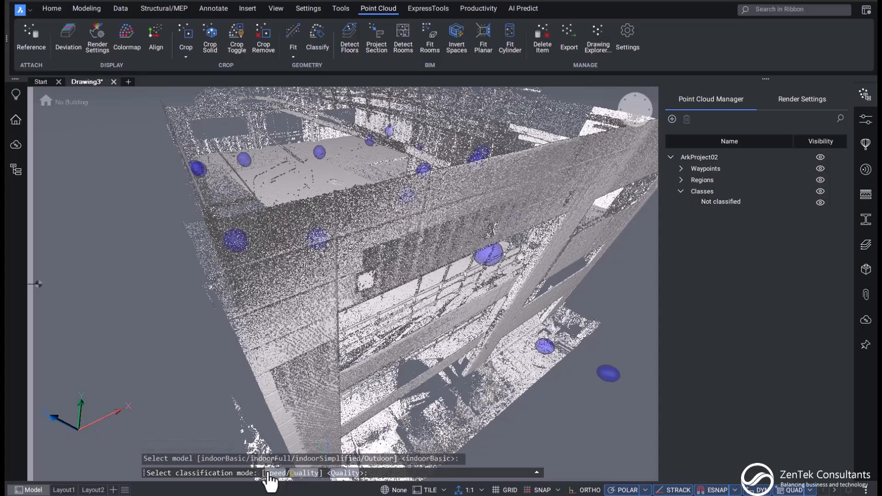
pyautogui.click(275, 473)
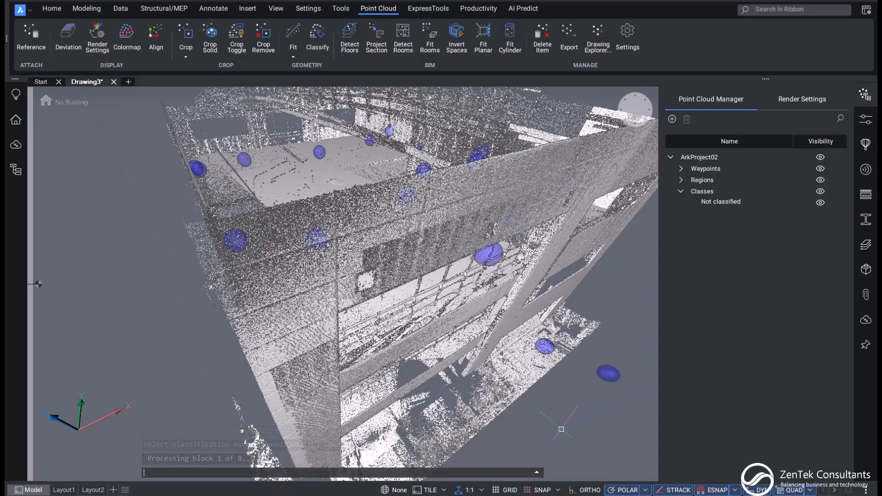
# - Color the point cloud with the Classification stylization and change the Ceiling class color to light blue
pyautogui.click(125, 35)
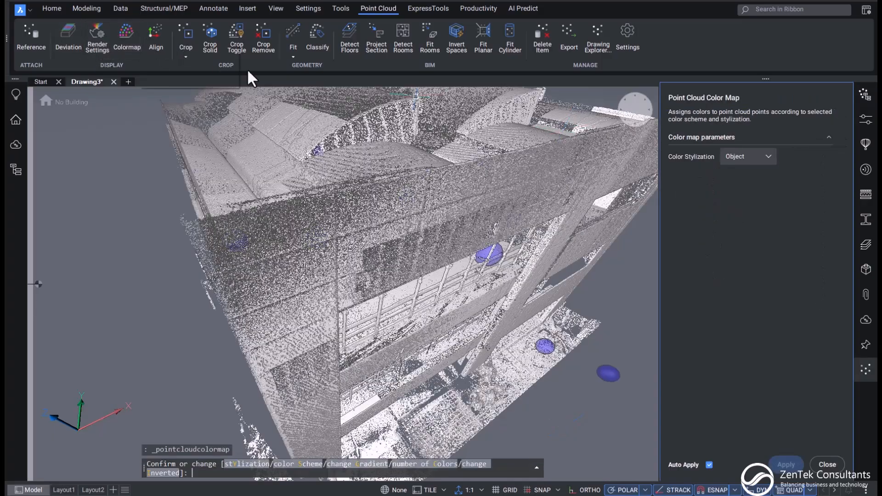
pyautogui.click(766, 156)
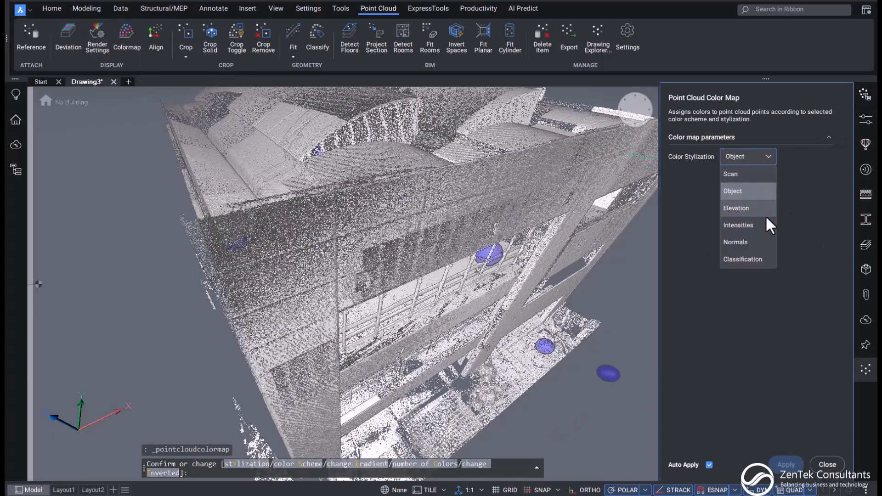
pyautogui.click(759, 260)
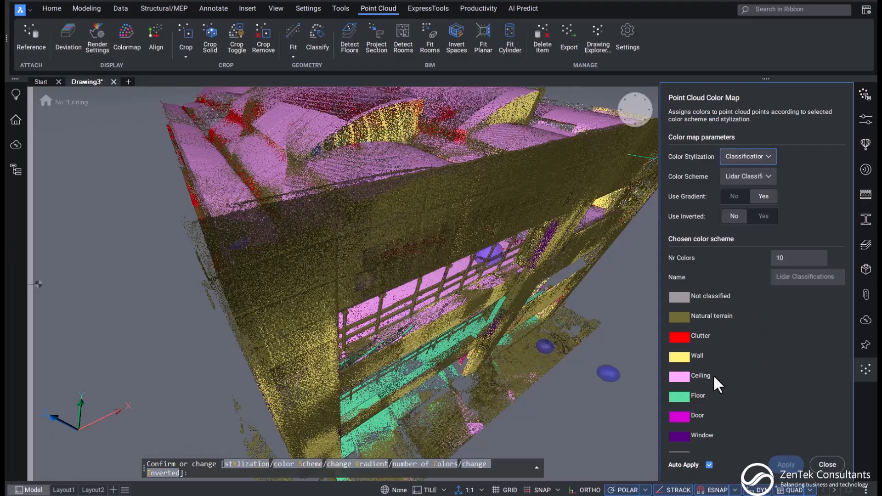
pyautogui.click(681, 380)
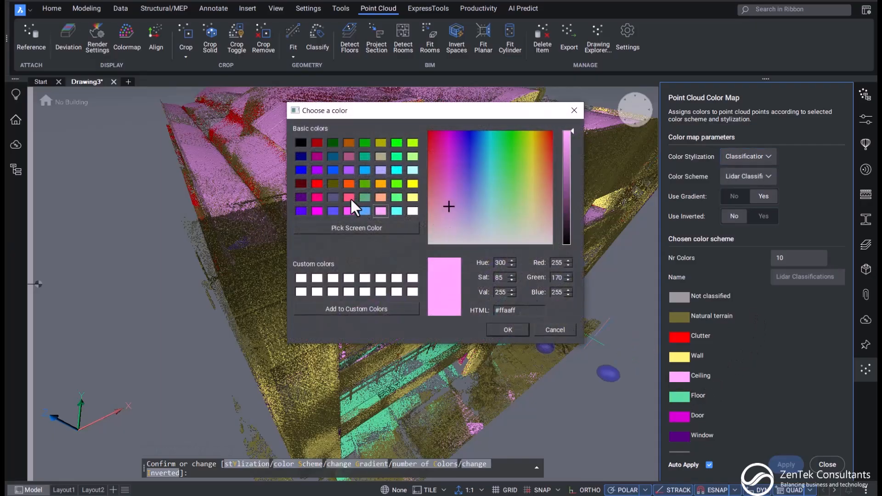
pyautogui.click(368, 211)
pyautogui.click(508, 329)
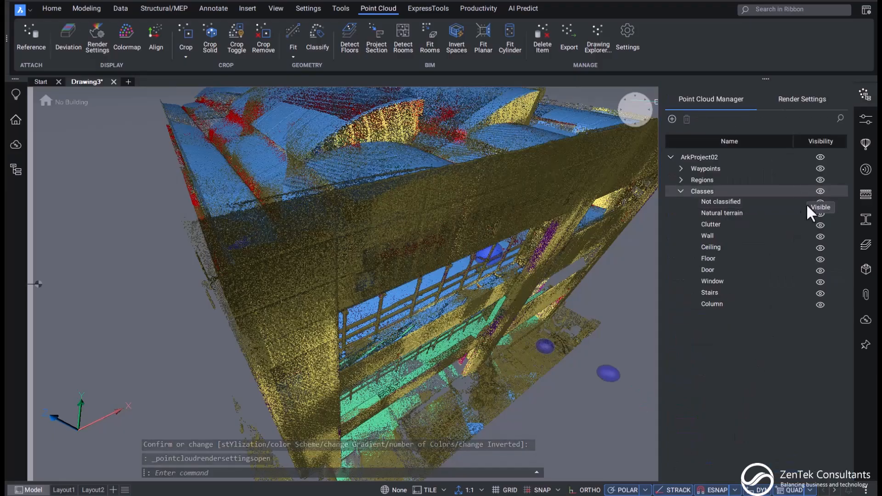
# - Add points to the Ceiling class by outlining a four-corner region on the displayed wall points
pyautogui.keyDown('shift'); pyautogui.moveTo(505, 285); pyautogui.dragTo(399, 314, button='middle'); pyautogui.keyUp('shift')
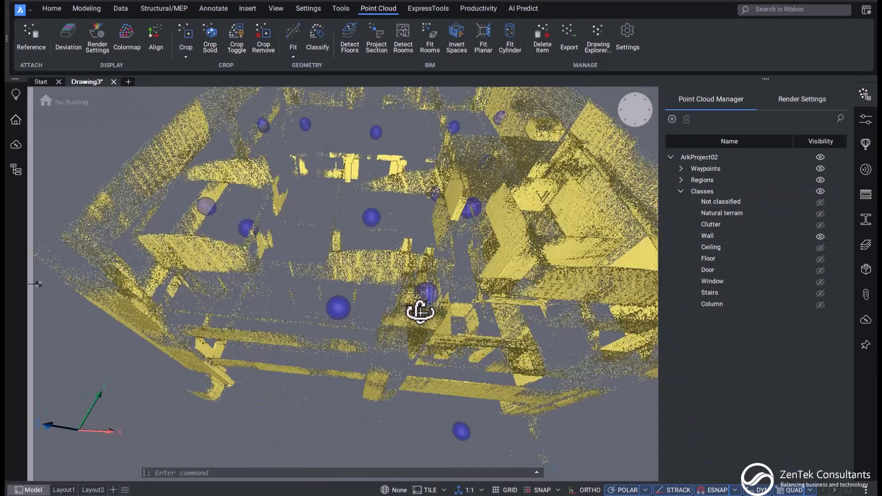
pyautogui.rightClick(724, 245)
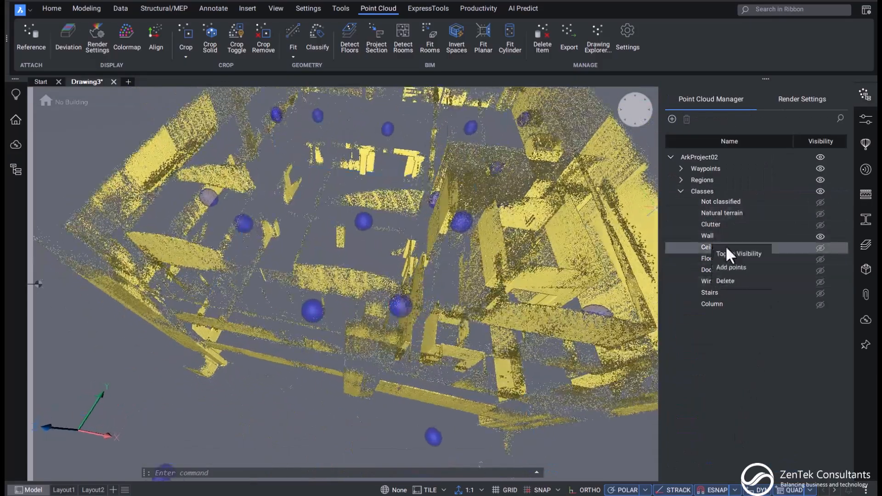
pyautogui.click(734, 267)
pyautogui.click(331, 189)
pyautogui.click(420, 182)
pyautogui.click(427, 194)
pyautogui.click(416, 221)
pyautogui.press('Return')
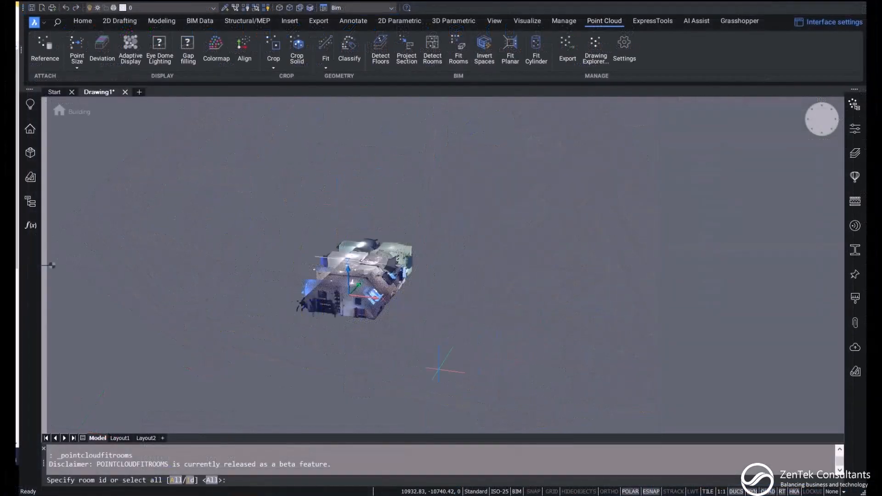
# - Fit all rooms with perpendicular walls only, and invert the spaces of the entire drawing with a 350 mm shell thickness and assigned spatial locations
pyautogui.click(213, 481)
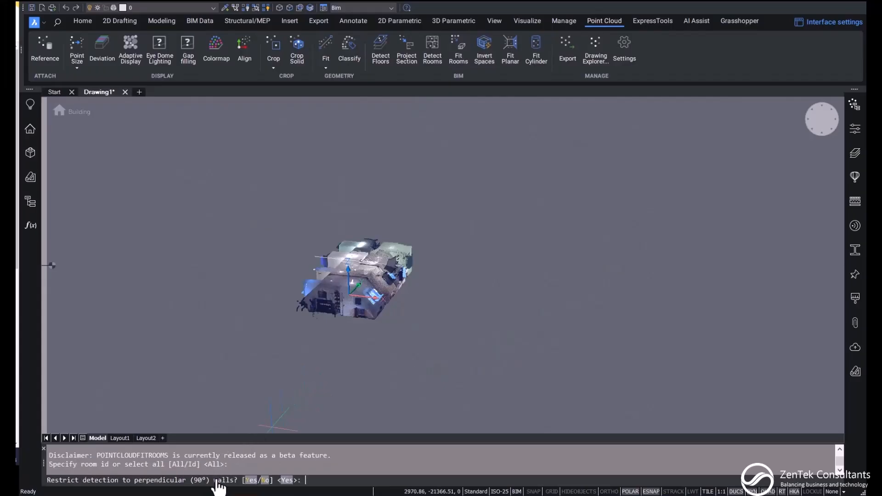
pyautogui.click(287, 481)
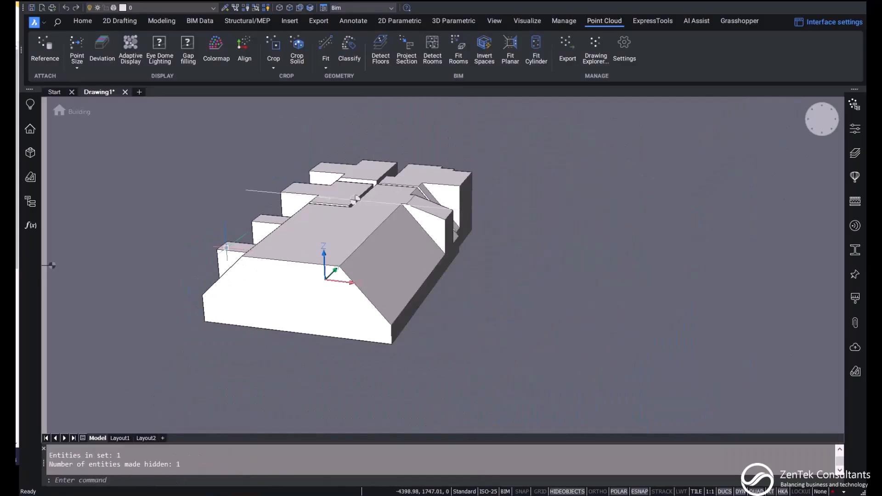
pyautogui.click(484, 53)
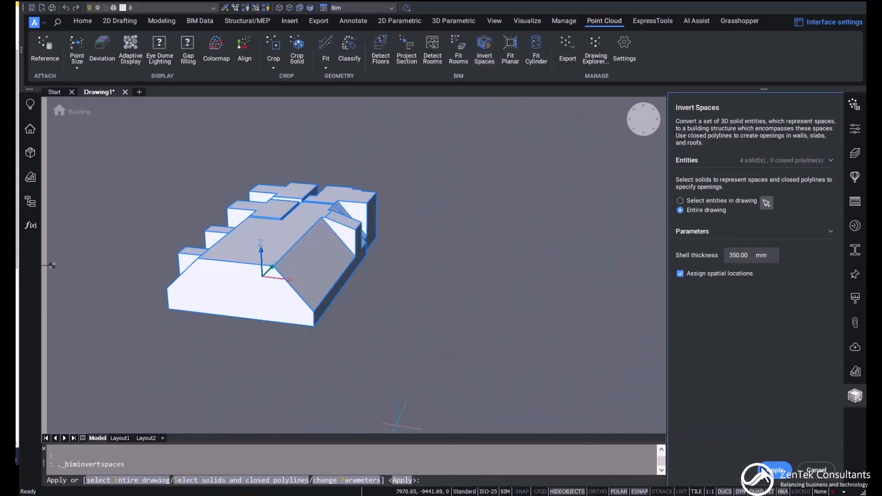
pyautogui.click(786, 472)
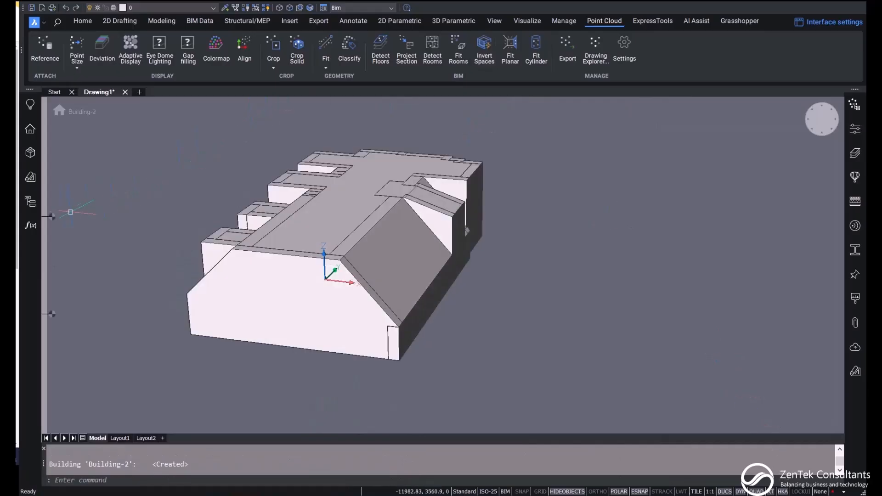
# - Expand the Building Elements in the drawing's BIM structure, select them all in the model and clear the selection
pyautogui.click(27, 206)
pyautogui.click(56, 132)
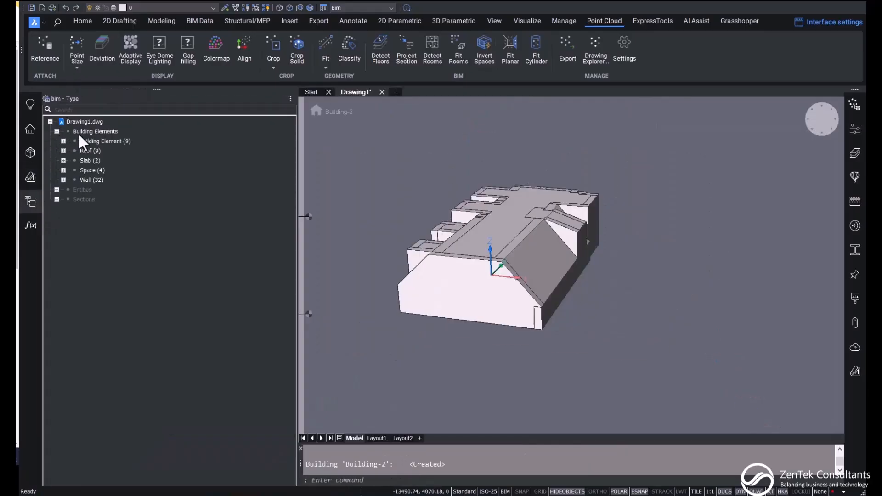
pyautogui.click(92, 132)
pyautogui.rightClick(92, 134)
pyautogui.click(115, 161)
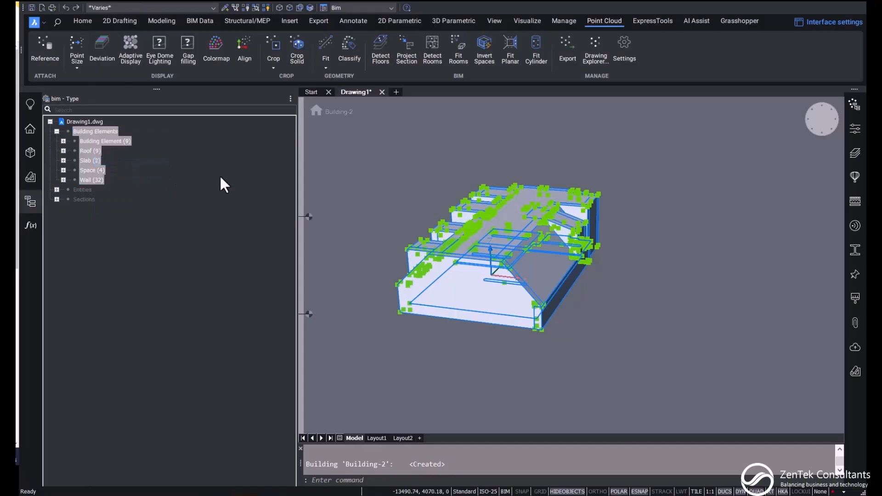
pyautogui.press('Escape')
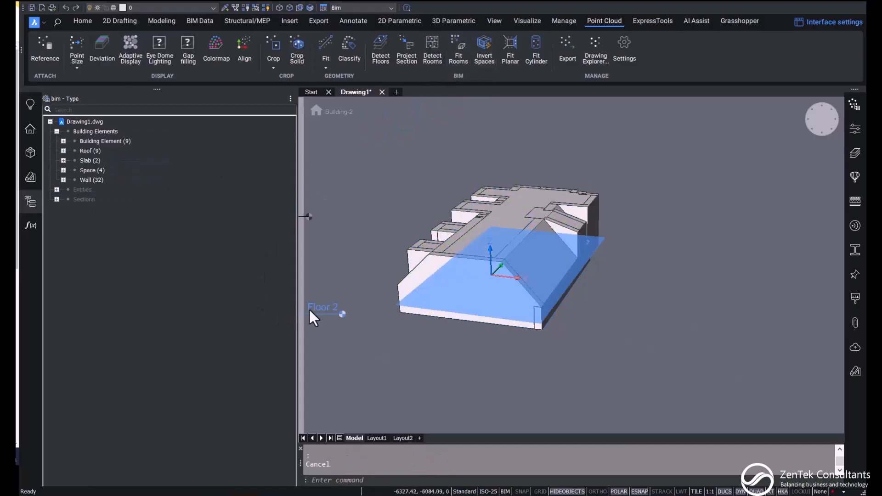
# - Open the Floor 2 story of the new building in top view
pyautogui.click(308, 310)
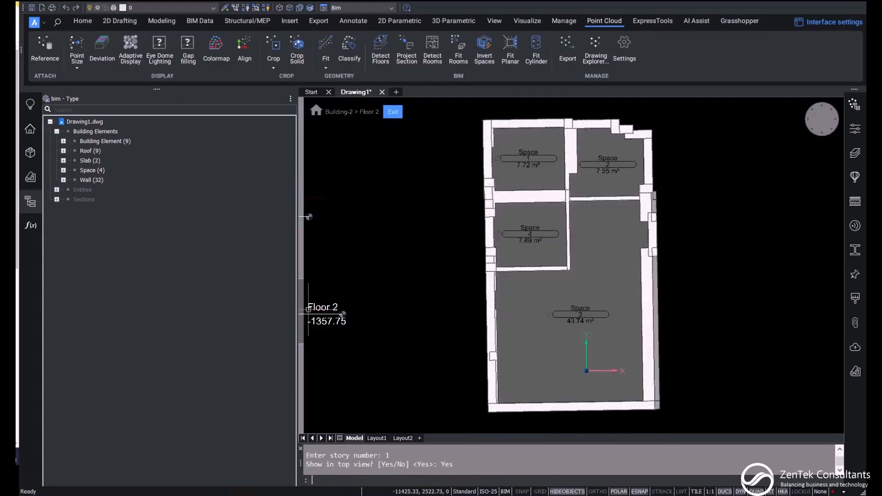